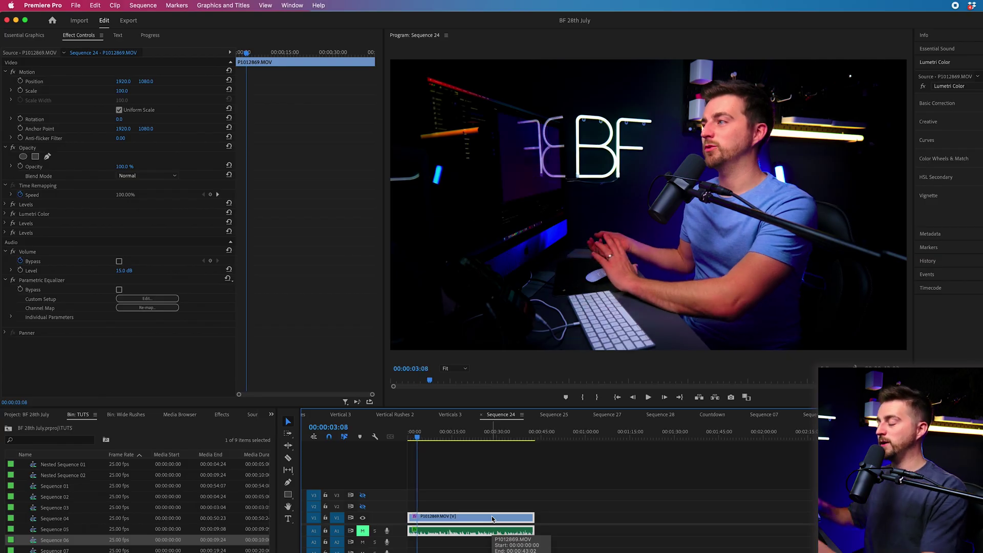
Step: Stop playback, search Effects for 'crop' and apply the Crop effect to the V1 clip
key(space)
click(222, 415)
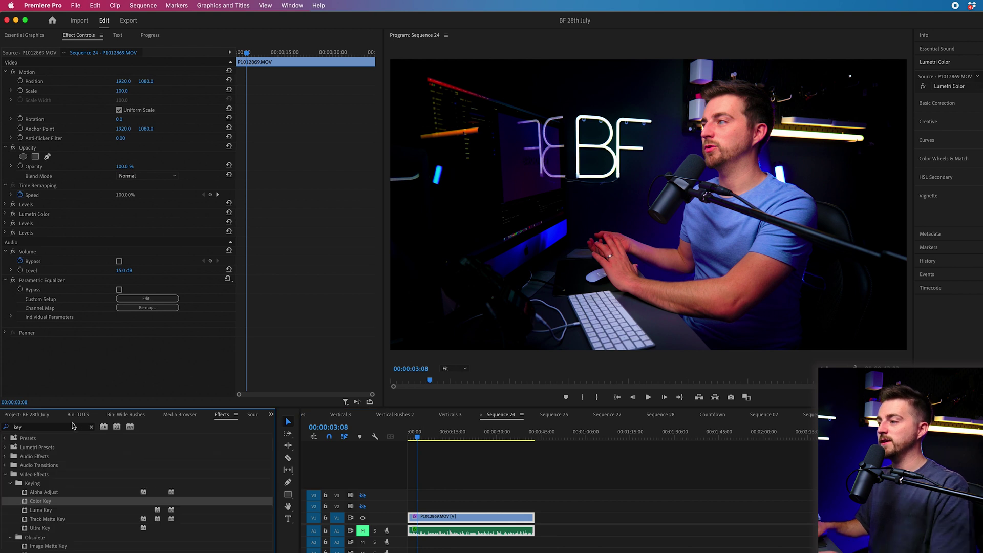
click(52, 427)
text(crop)
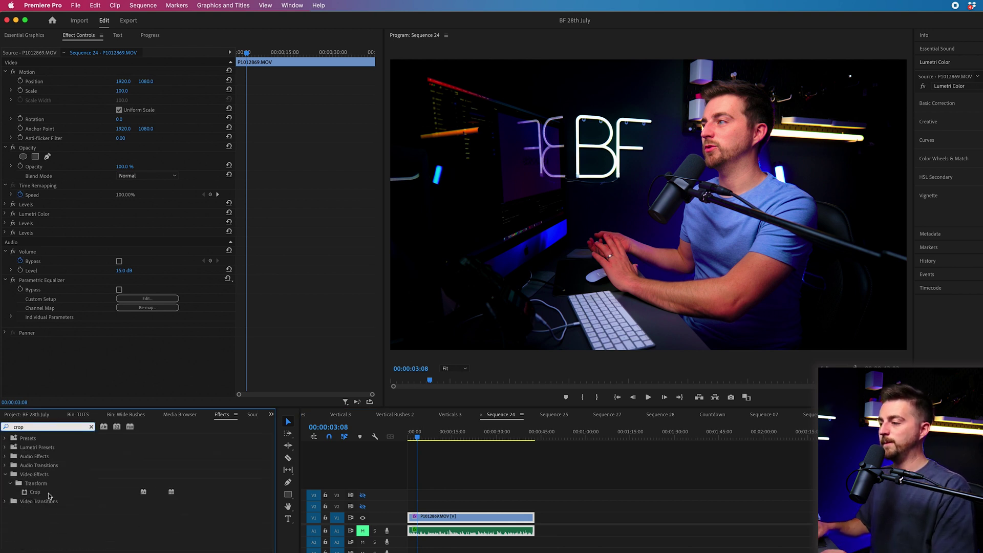
drag(49, 496, 453, 520)
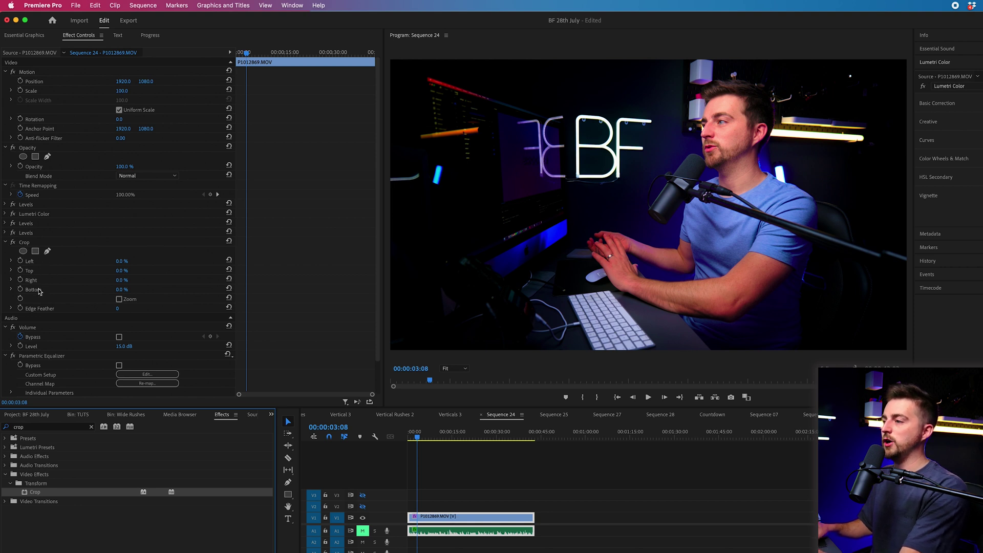
Step: Crop to Left 42%, Top 6%, Right 19%, Bottom 60% with the Transparency Grid turned off
drag(121, 263, 129, 261)
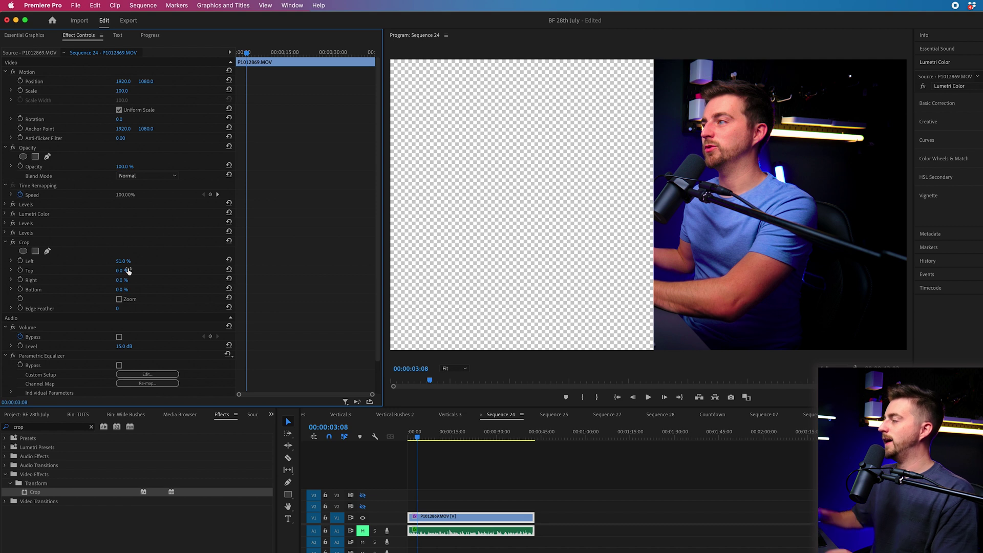
click(832, 367)
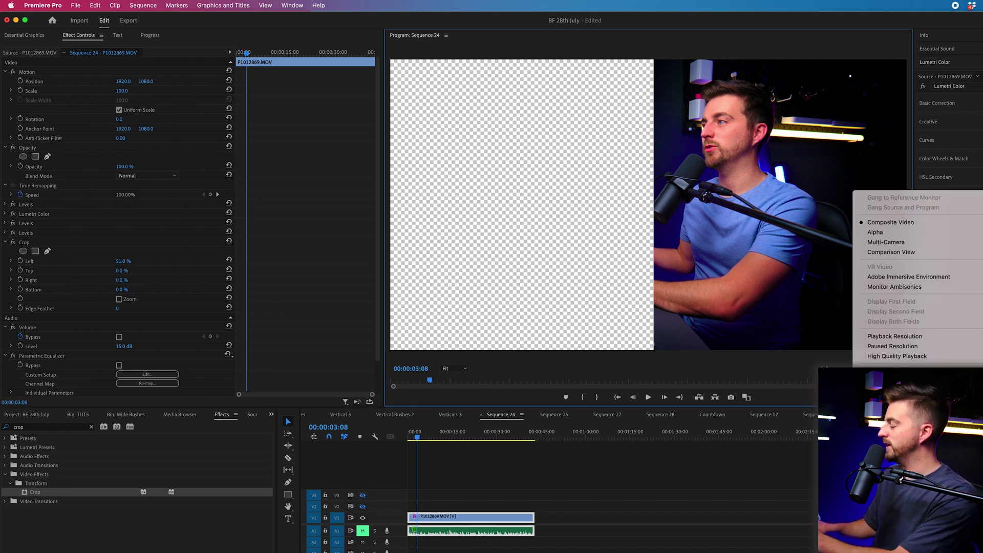
click(891, 396)
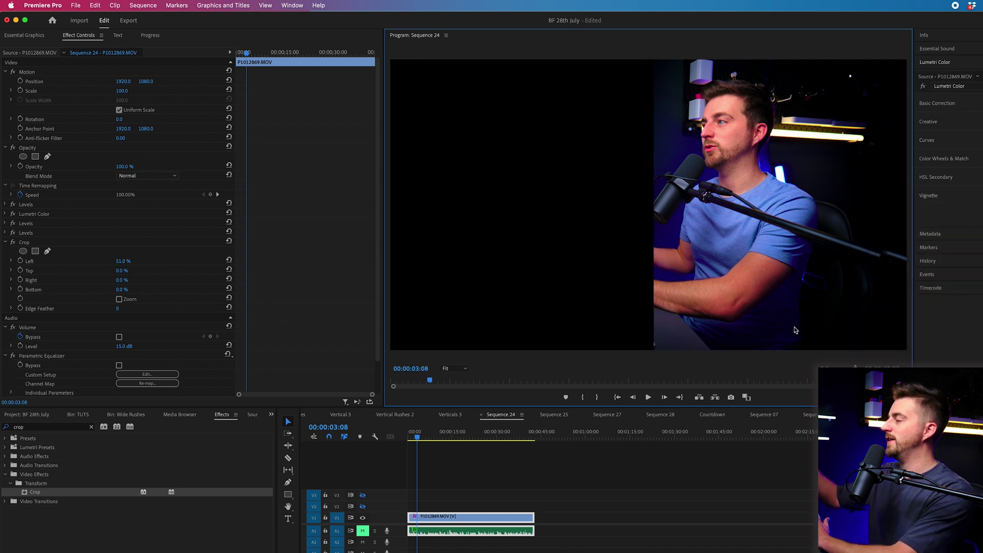
drag(123, 262, 138, 292)
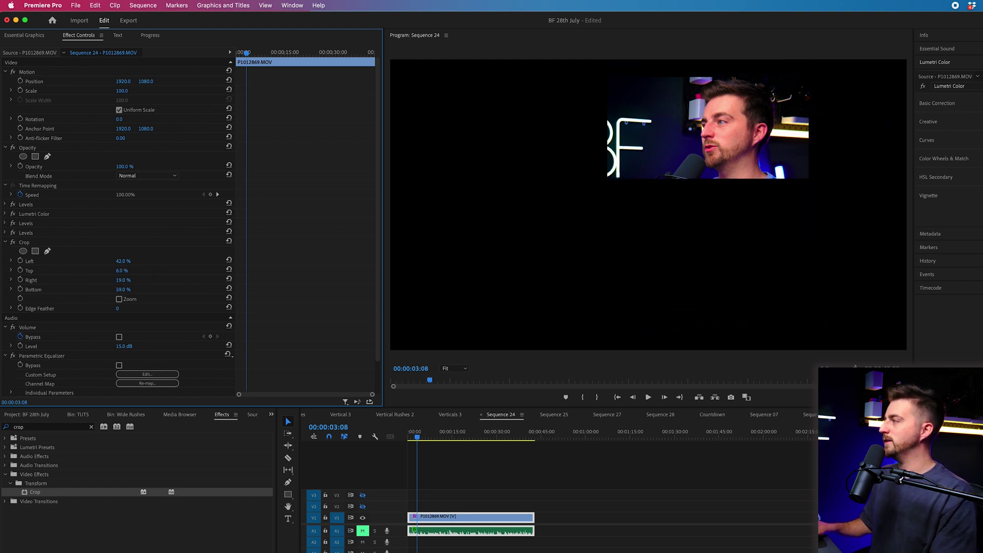
click(24, 243)
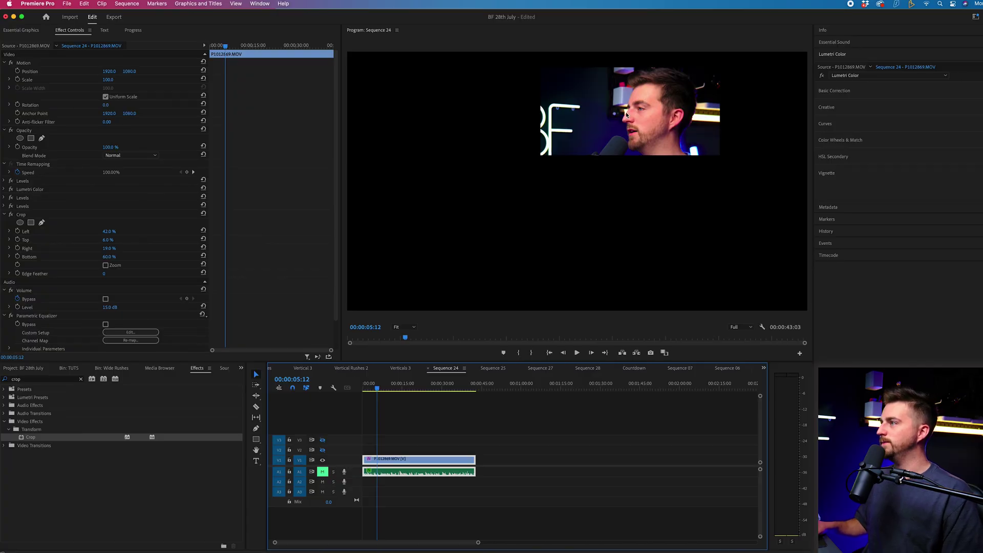
Step: In Export settings, uncheck Match Source and set Frame Size to Custom
click(117, 17)
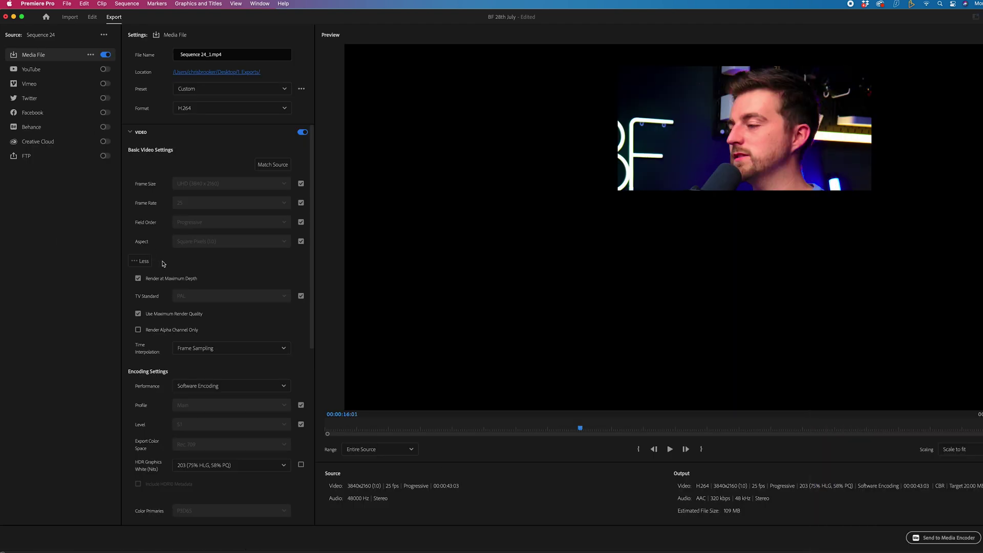
click(300, 184)
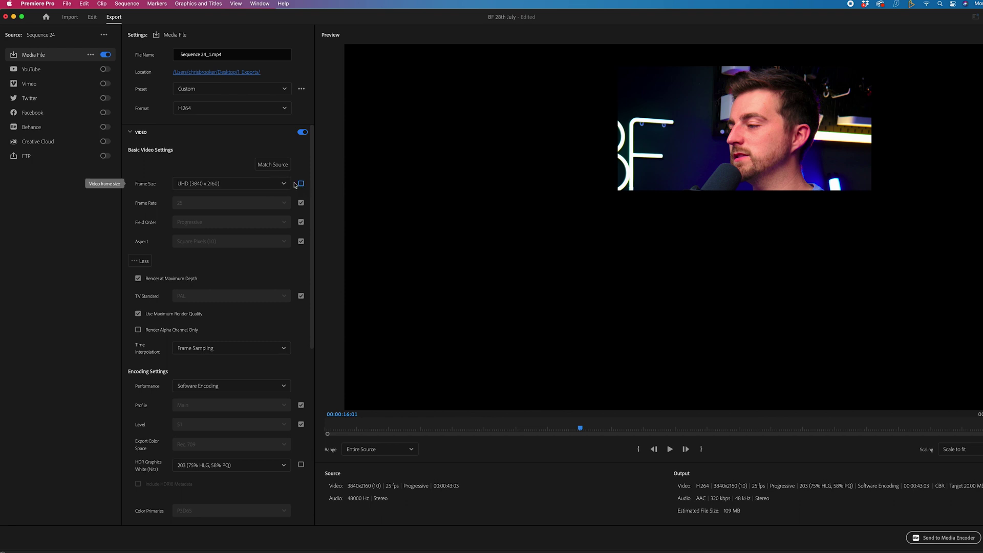
click(248, 184)
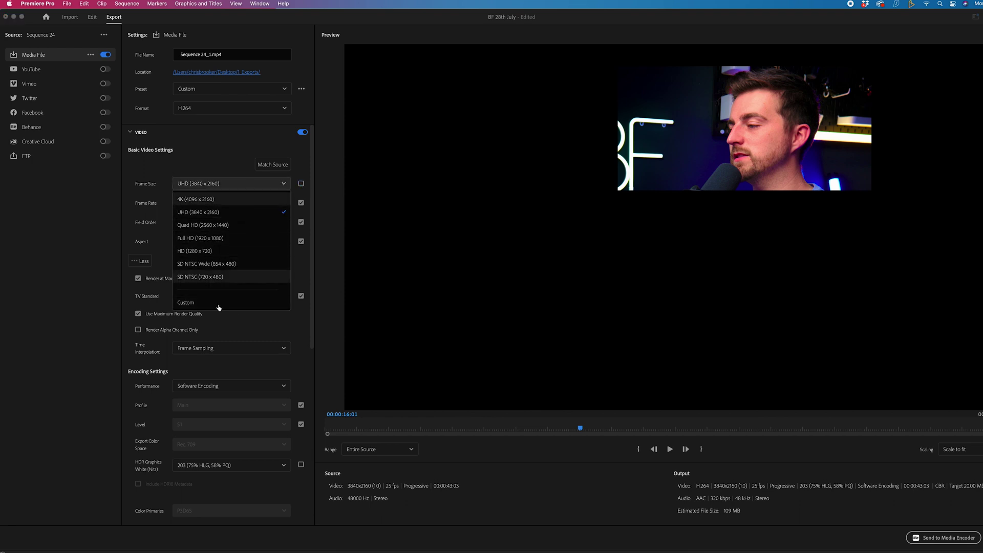
click(200, 302)
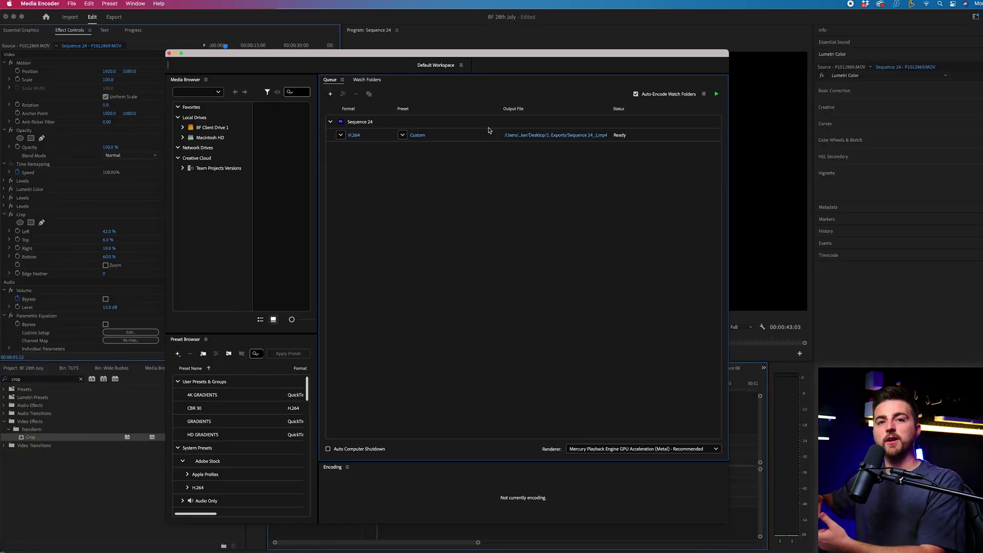
Step: Open Export Settings for the queued Sequence 24 H.264 job via its Custom preset link
click(419, 135)
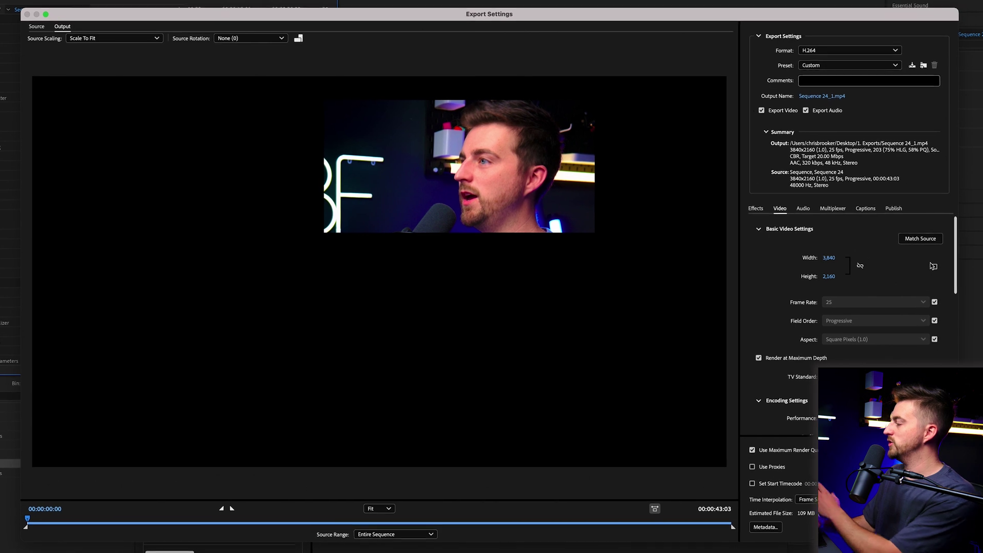
Step: Crop the source to Left 1624, Top 135, Right 731, Bottom 1305 pixels around the presenter
scroll(933, 265, down, 10)
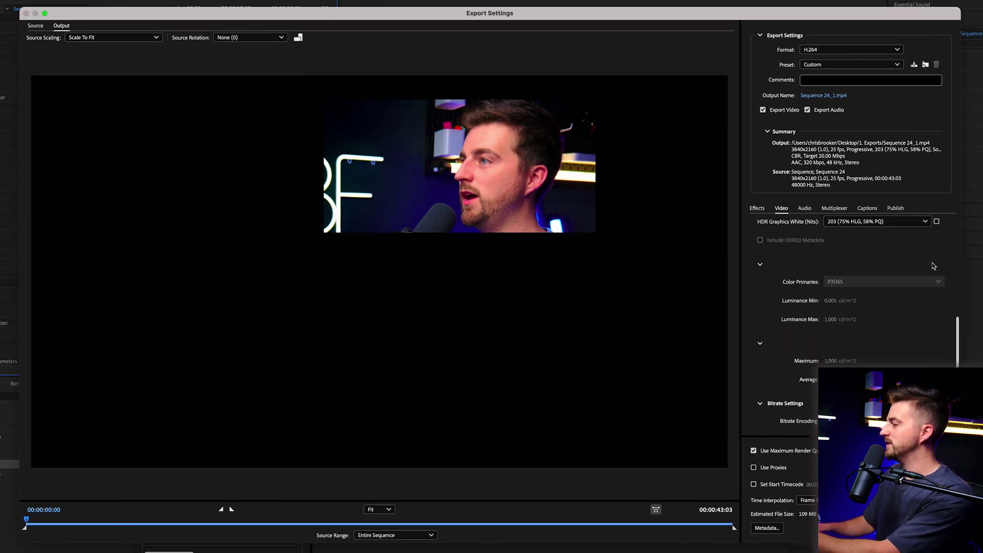
scroll(933, 265, up, 10)
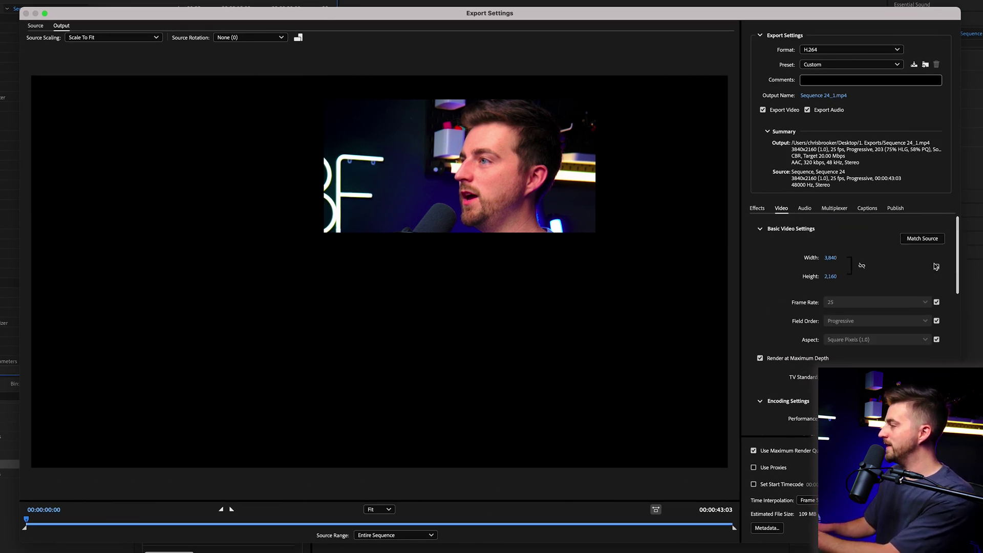
click(33, 27)
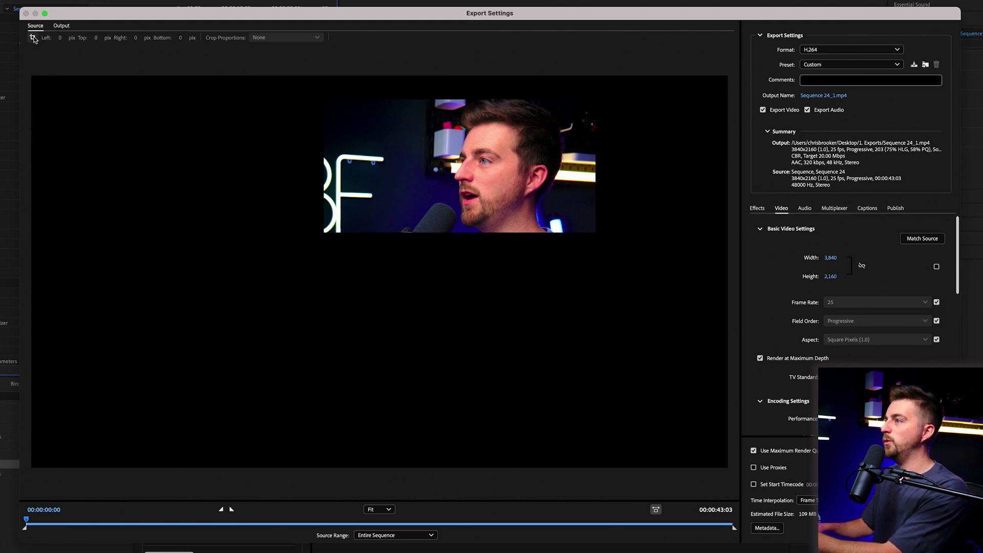
click(33, 38)
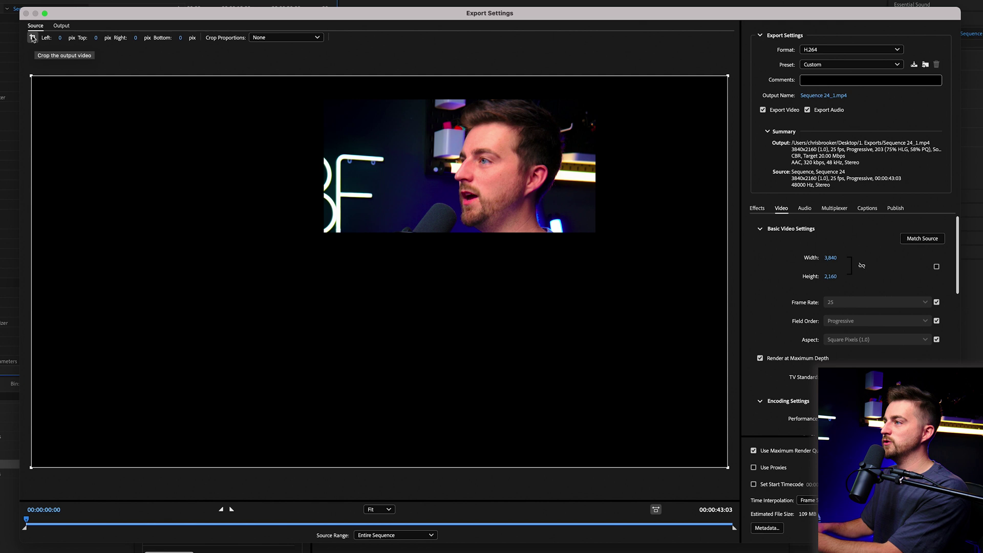
drag(179, 87, 326, 99)
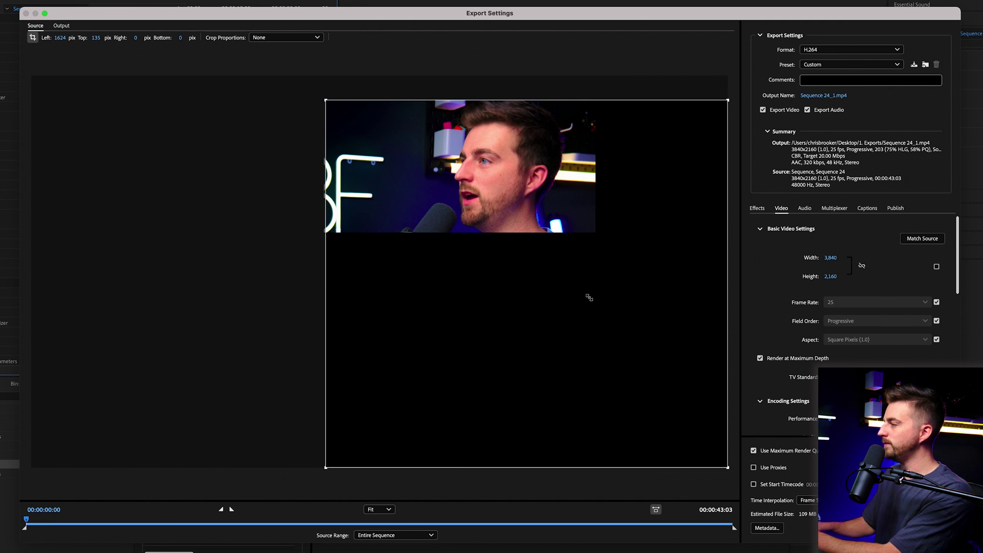
drag(589, 297, 596, 231)
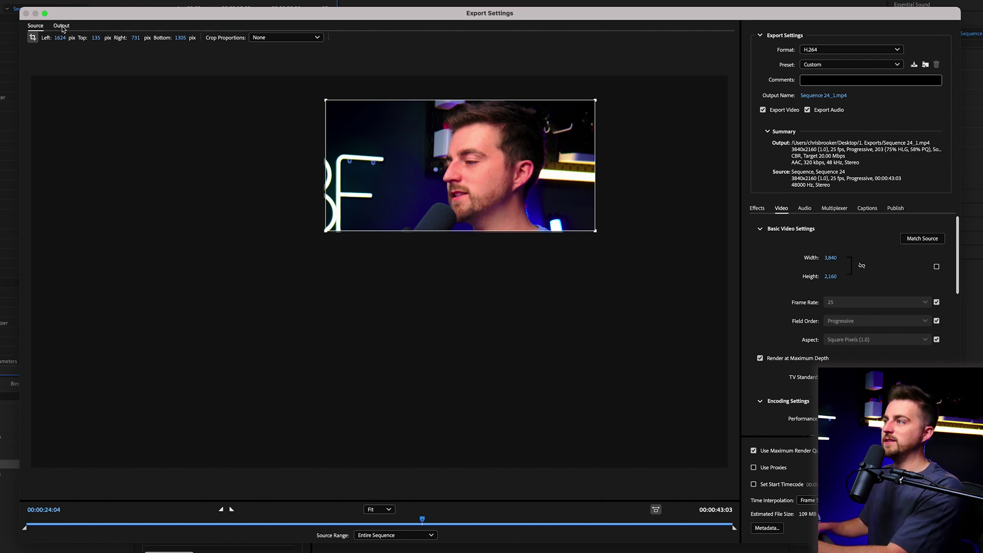
Step: On the Output tab, set the frame height to 1860 for a 3840x1860 output
click(62, 26)
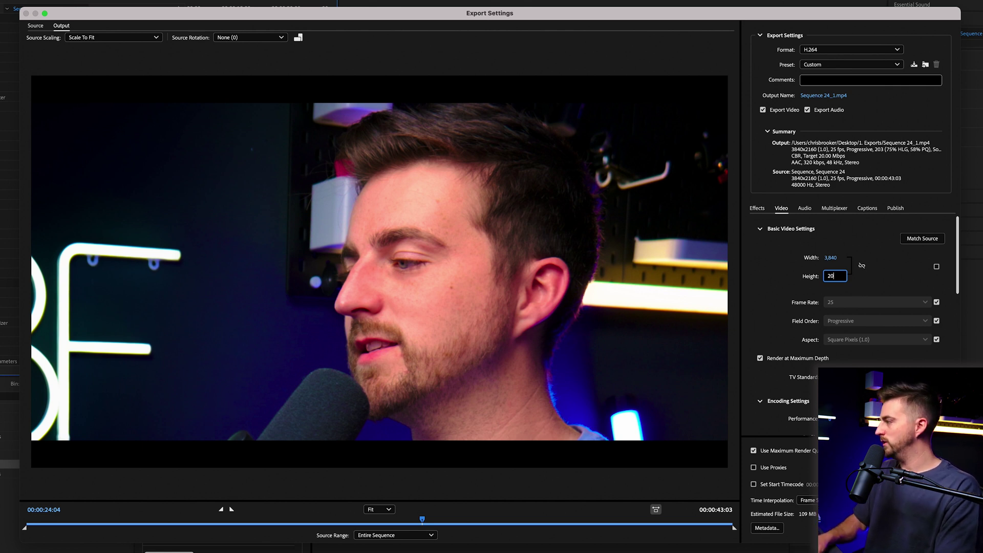
key(Return)
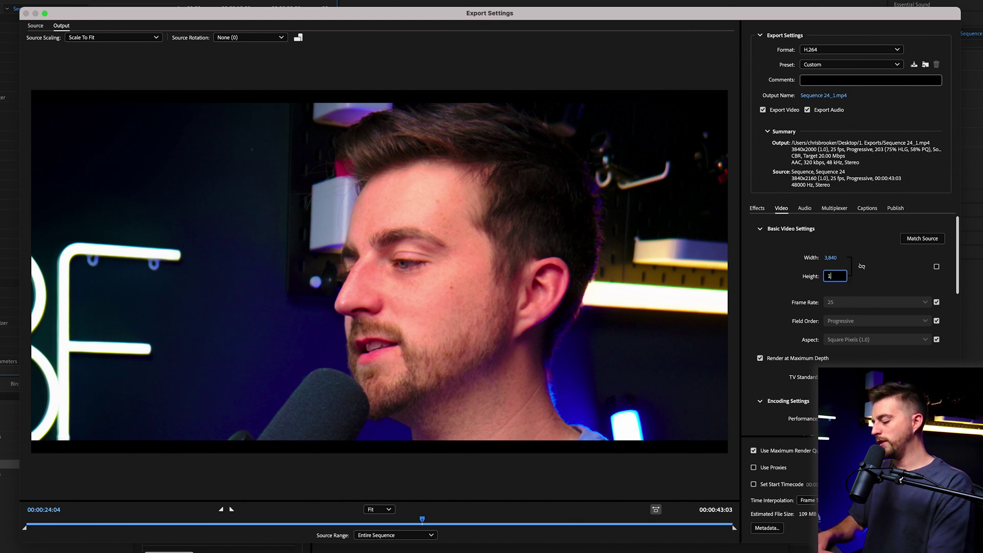
text(0)
key(Return)
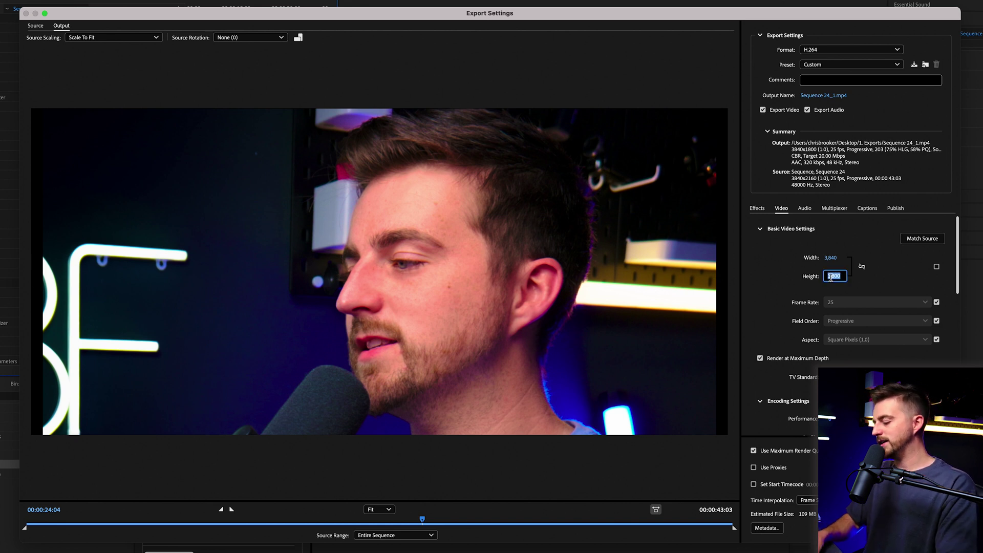
key(Return)
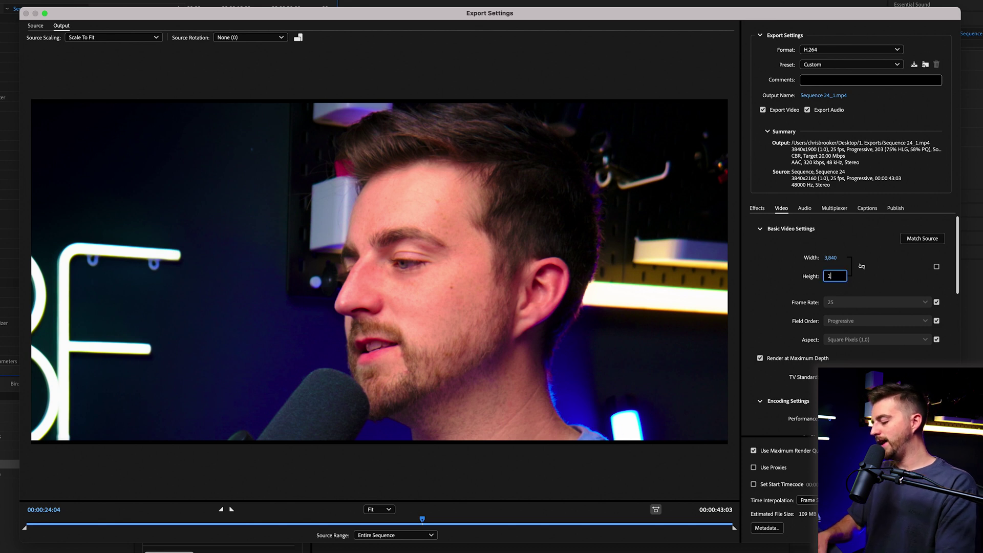
text(70)
key(Return)
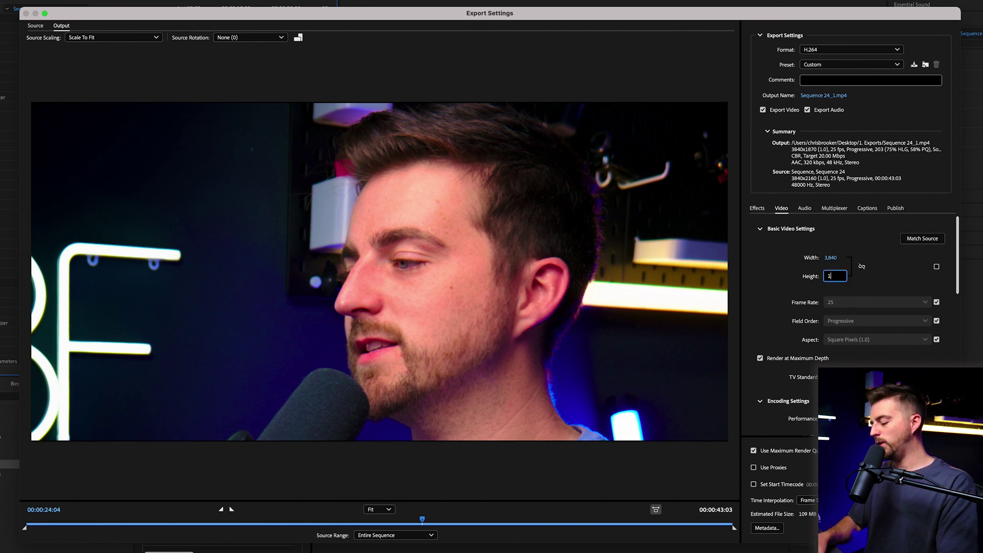
text(1,860)
key(Return)
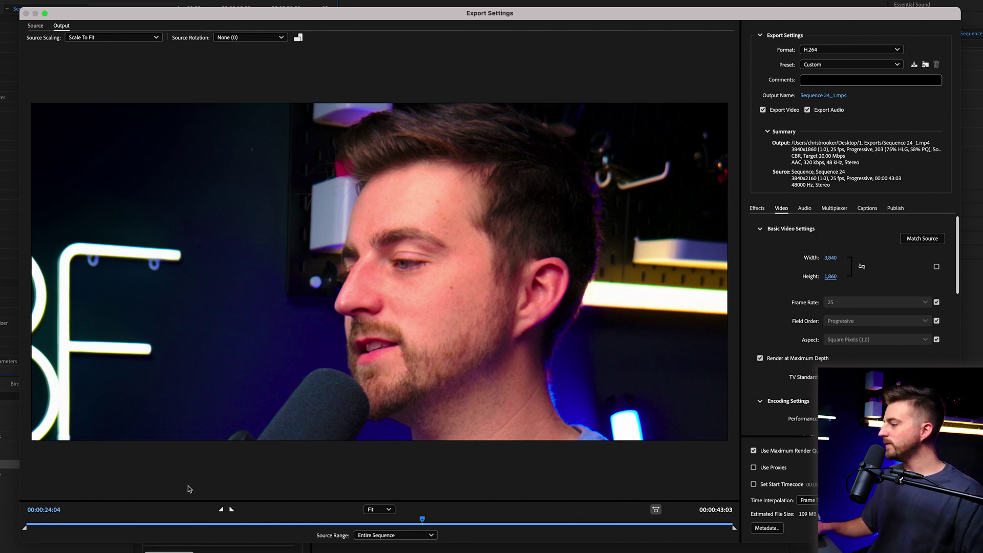
Step: Review the Source crop and Output preview, confirm with OK, and start the encoding queue
click(28, 26)
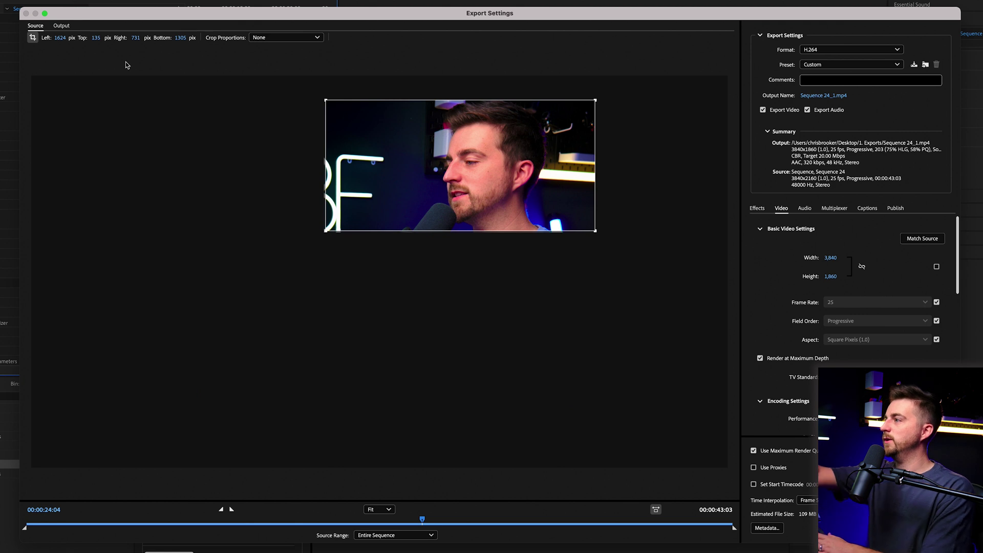
click(62, 25)
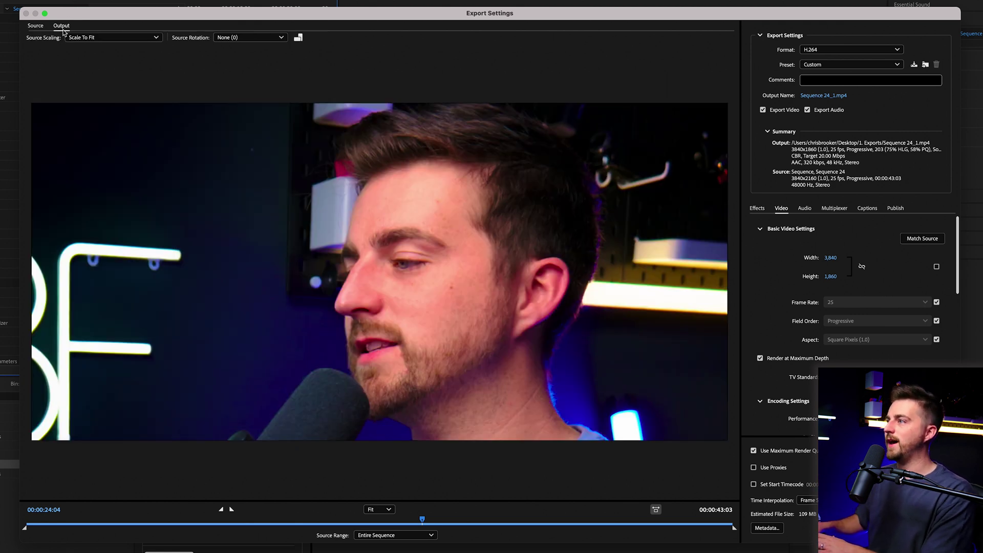
drag(261, 521, 397, 520)
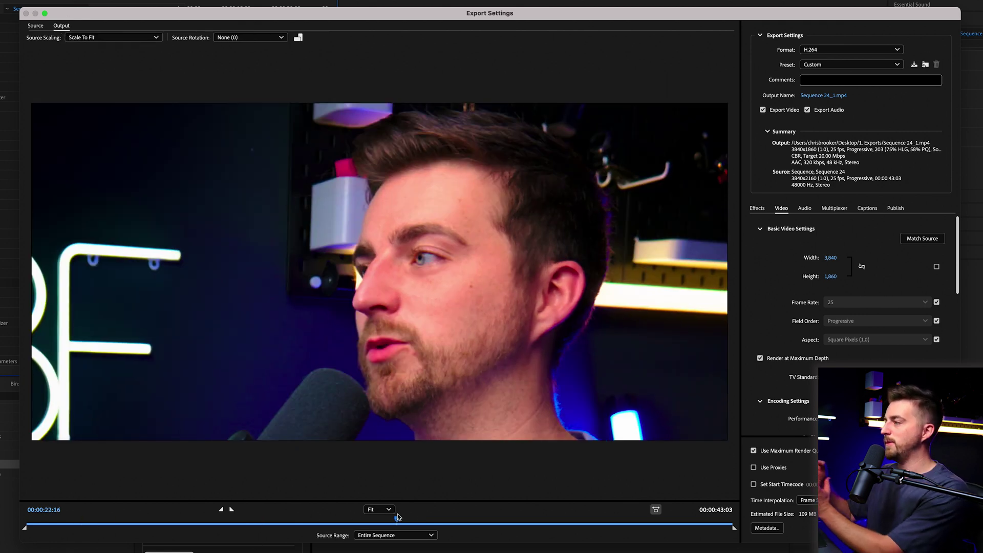
scroll(948, 284, down, 10)
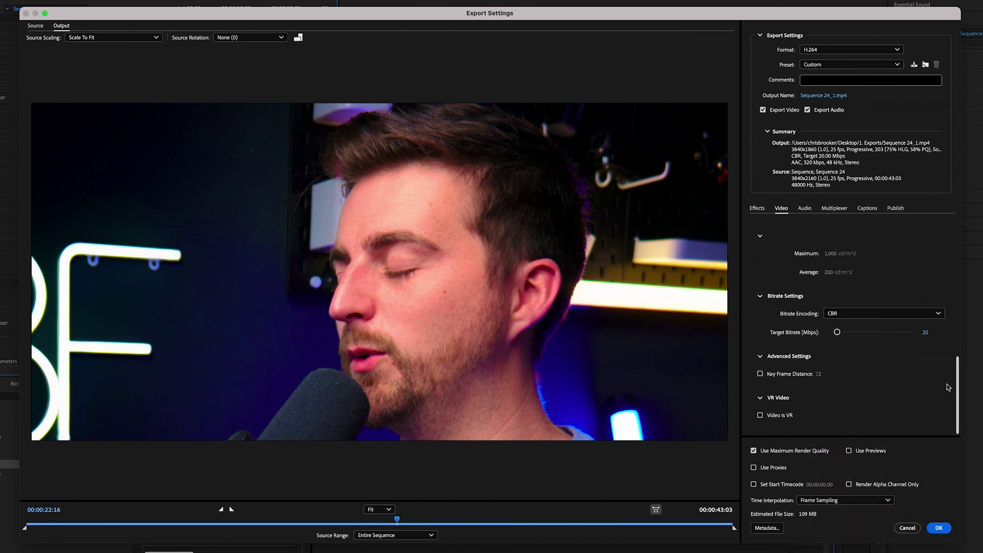
click(941, 529)
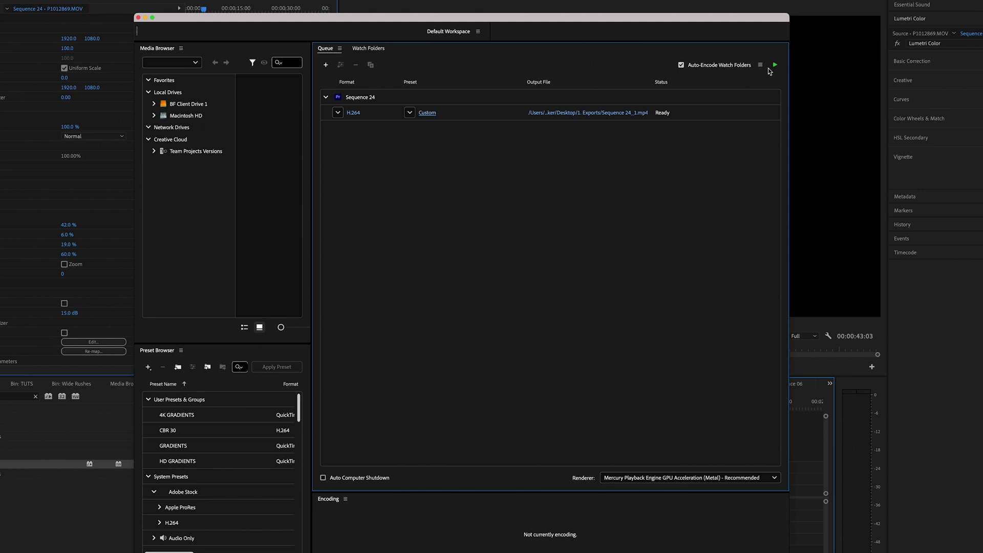
click(776, 65)
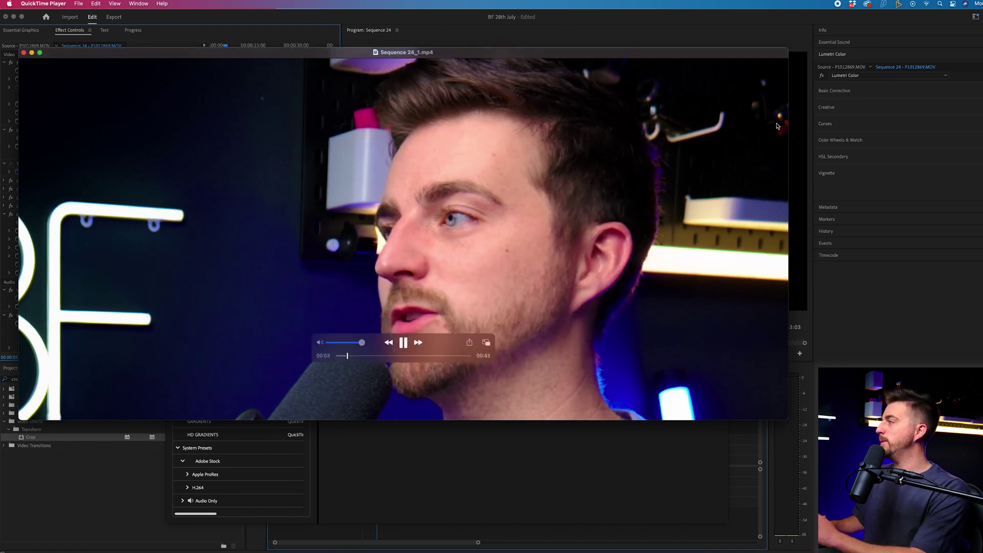
Step: Shrink the QuickTime window playing Sequence 24_1.mp4 to a smaller size
click(39, 53)
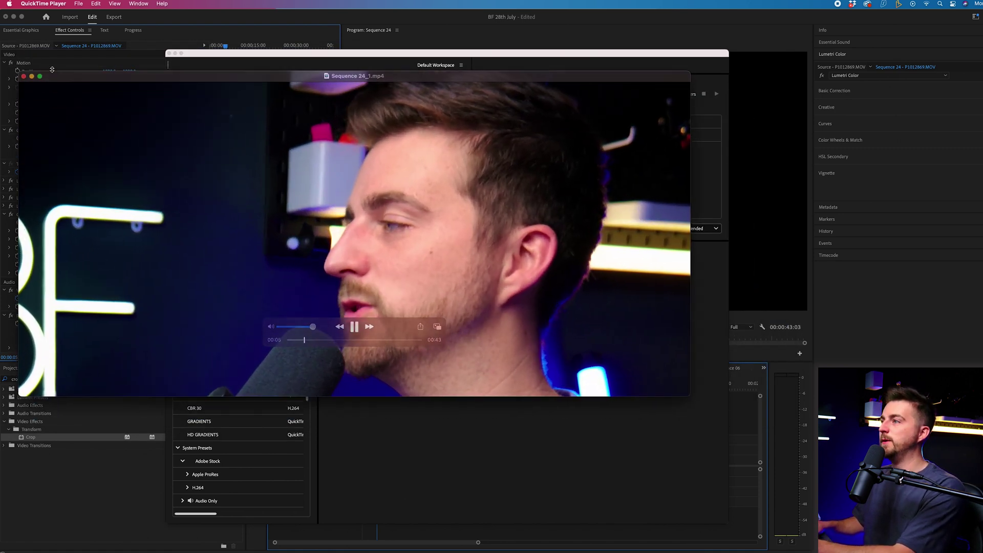